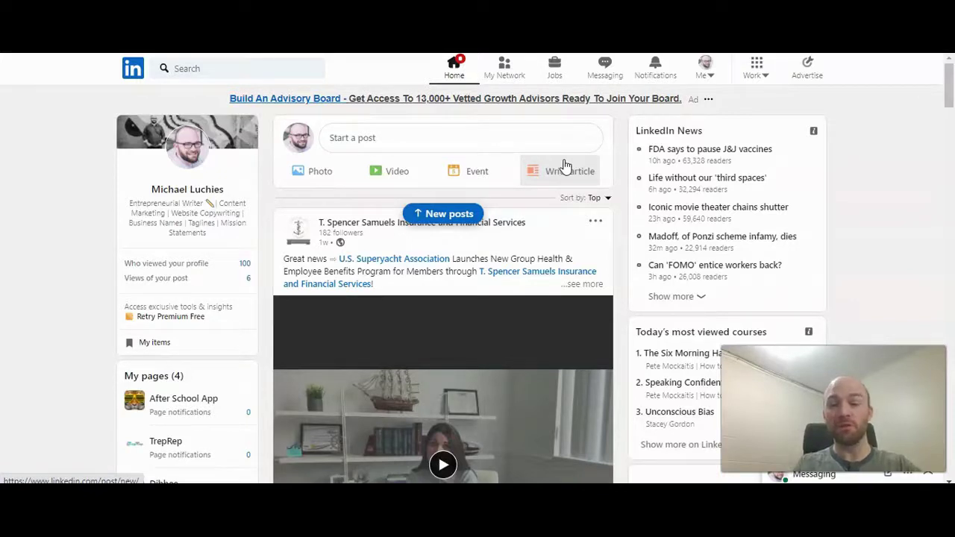
- Go to your own LinkedIn profile page via the Me menu's View Profile
{"action": "left_click", "coordinate": [707, 71]}
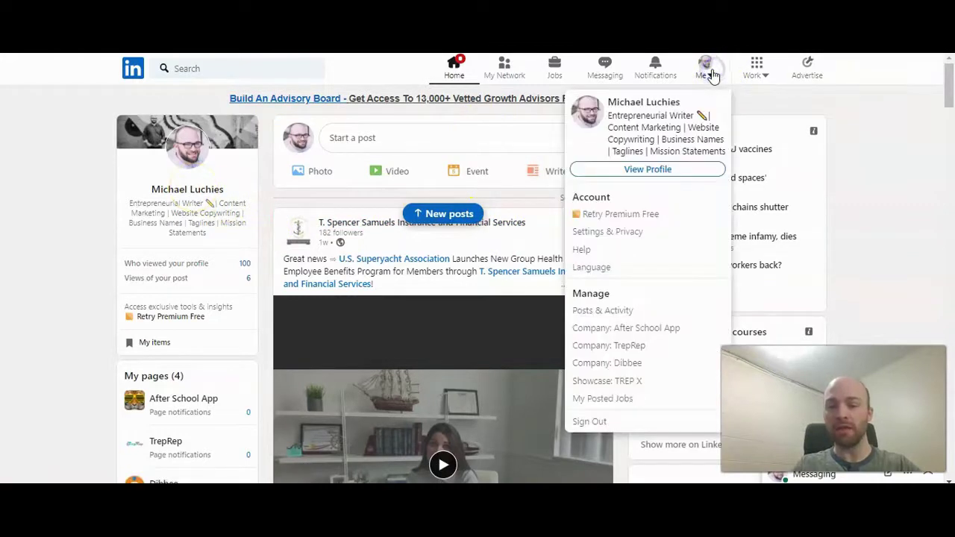
{"action": "left_click", "coordinate": [685, 170]}
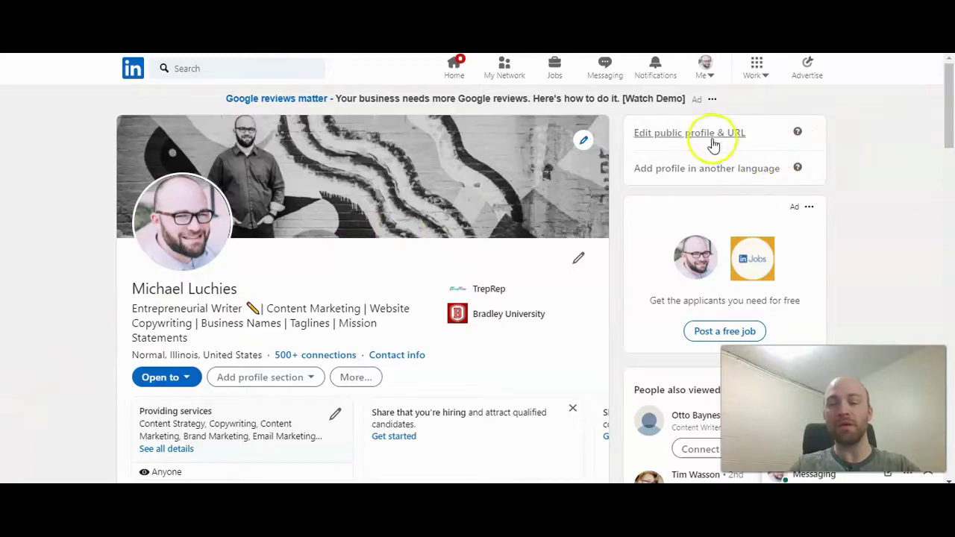
- Open 'Edit public profile & URL' settings and select the full custom profile URL
{"action": "left_click", "coordinate": [704, 135]}
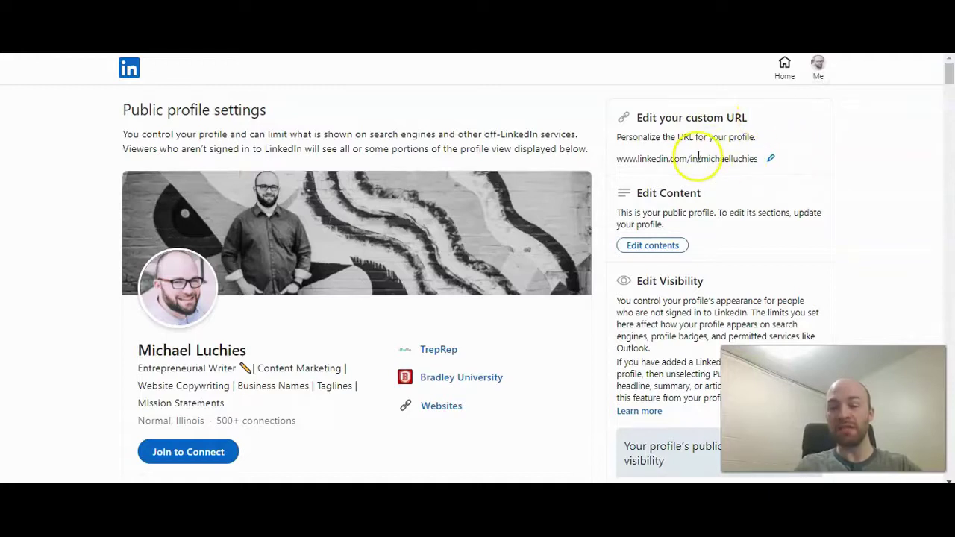
{"action": "left_click_drag", "start_coordinate": [700, 158], "coordinate": [765, 157]}
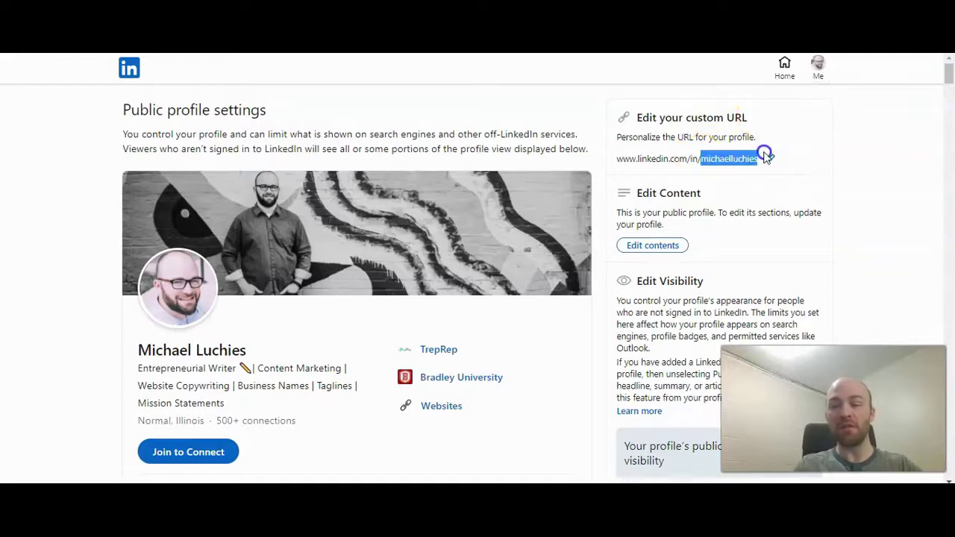
{"action": "triple_click", "coordinate": [724, 158]}
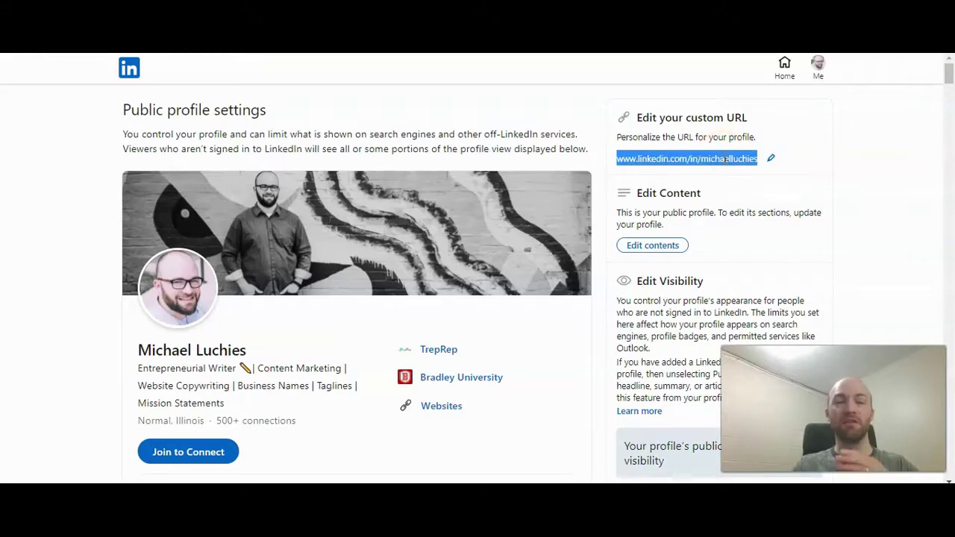
{"action": "scroll", "coordinate": [827, 181], "scroll_direction": "down", "scroll_amount": 1}
{"action": "scroll", "coordinate": [827, 181], "scroll_direction": "down", "scroll_amount": 2}
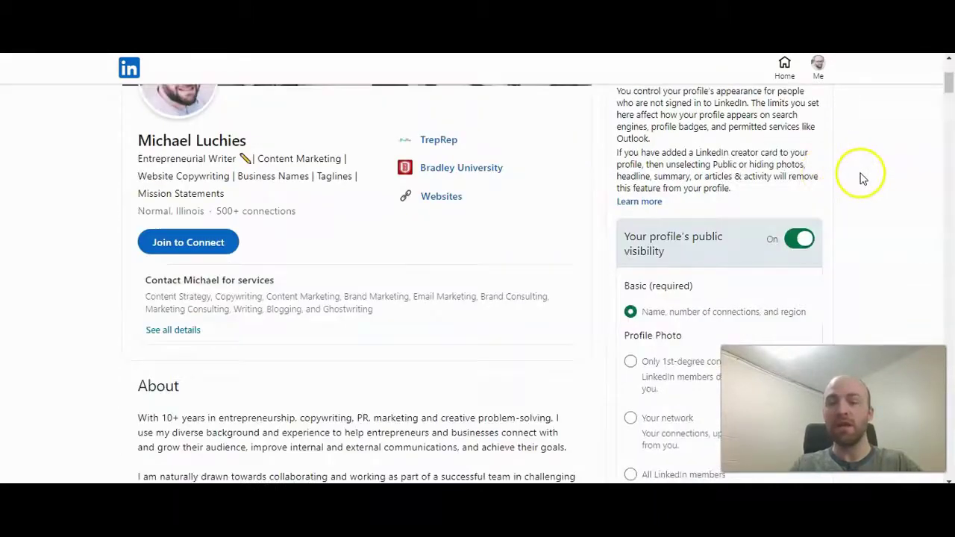
{"action": "scroll", "coordinate": [629, 100], "scroll_direction": "up", "scroll_amount": 2}
{"action": "scroll", "coordinate": [739, 192], "scroll_direction": "up", "scroll_amount": 1}
{"action": "scroll", "coordinate": [746, 193], "scroll_direction": "down", "scroll_amount": 1}
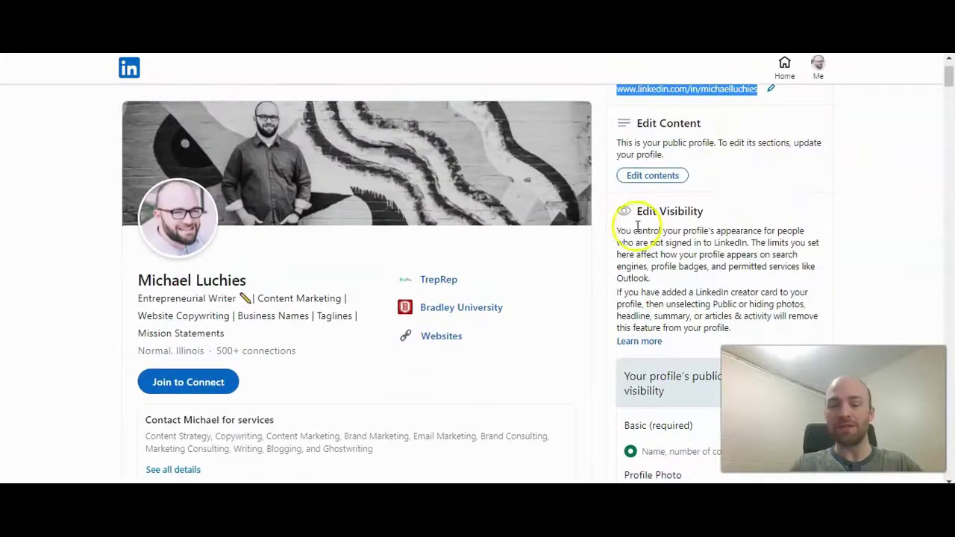
{"action": "scroll", "coordinate": [814, 186], "scroll_direction": "down", "scroll_amount": 2}
{"action": "scroll", "coordinate": [896, 149], "scroll_direction": "down", "scroll_amount": 2}
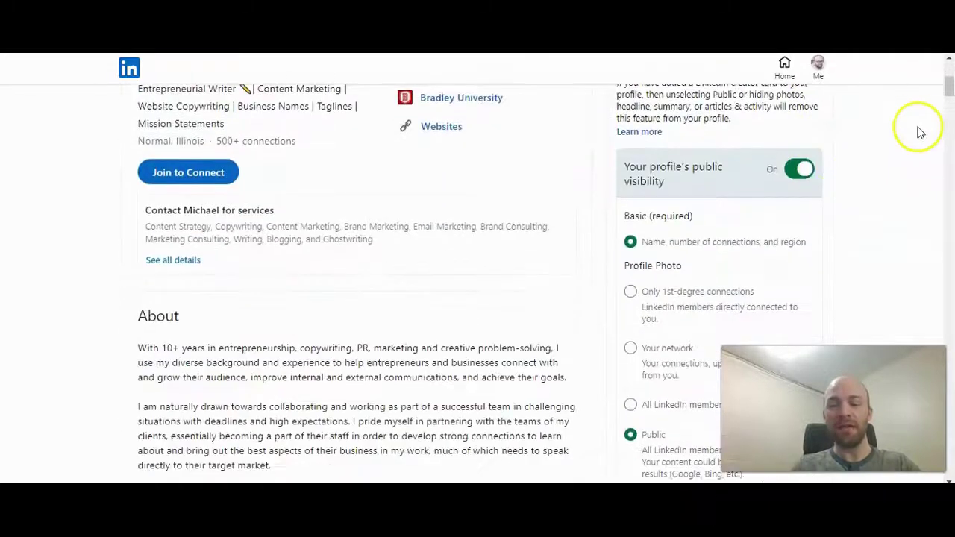
{"action": "scroll", "coordinate": [896, 165], "scroll_direction": "down", "scroll_amount": 5}
{"action": "scroll", "coordinate": [896, 176], "scroll_direction": "down", "scroll_amount": 5}
{"action": "scroll", "coordinate": [897, 180], "scroll_direction": "down", "scroll_amount": 2}
{"action": "scroll", "coordinate": [884, 201], "scroll_direction": "up", "scroll_amount": 1}
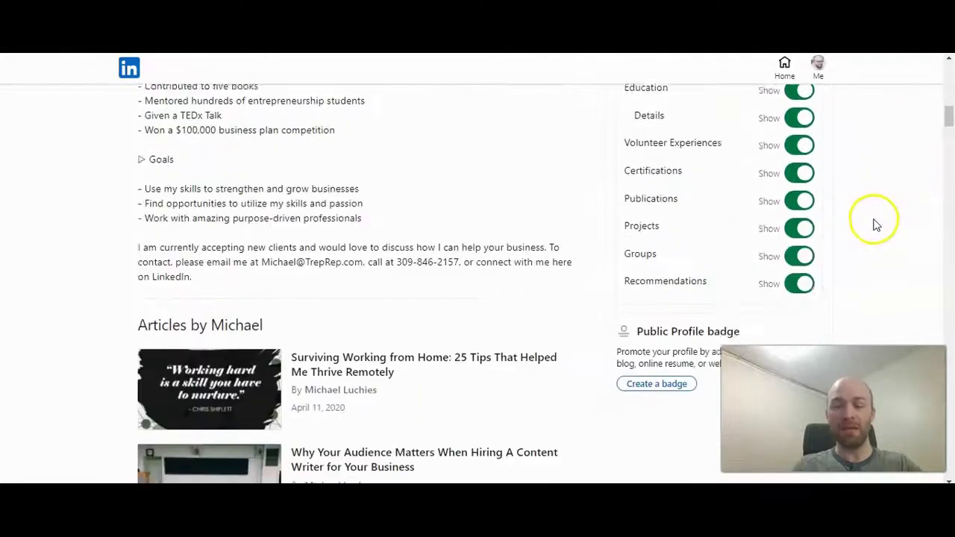
{"action": "scroll", "coordinate": [858, 220], "scroll_direction": "up", "scroll_amount": 2}
{"action": "scroll", "coordinate": [804, 190], "scroll_direction": "up", "scroll_amount": 1}
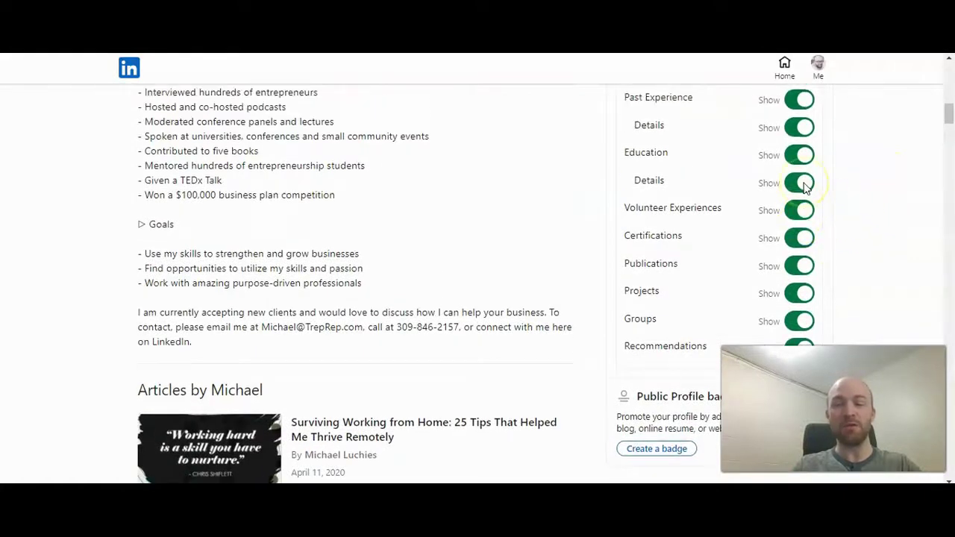
{"action": "scroll", "coordinate": [808, 198], "scroll_direction": "up", "scroll_amount": 1}
{"action": "scroll", "coordinate": [815, 210], "scroll_direction": "up", "scroll_amount": 3}
{"action": "scroll", "coordinate": [806, 239], "scroll_direction": "up", "scroll_amount": 1}
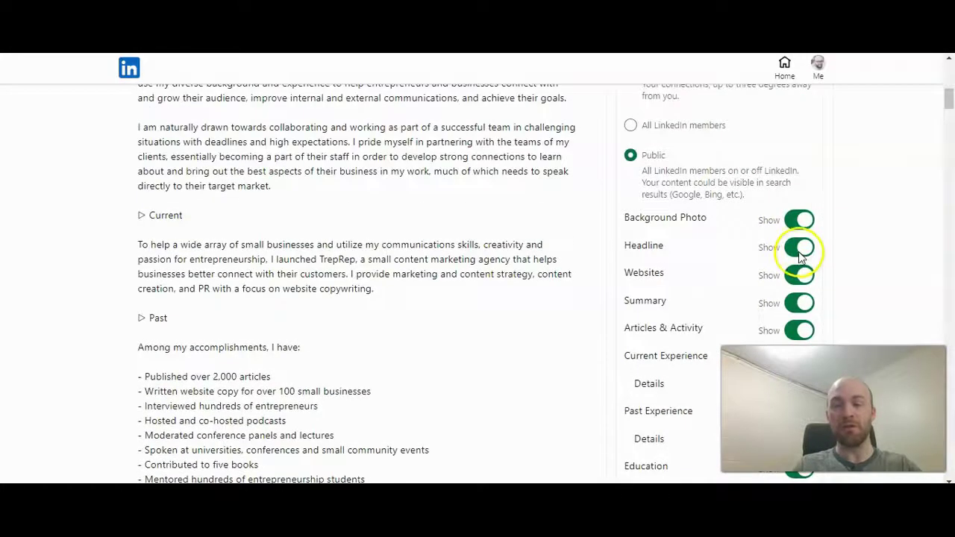
{"action": "scroll", "coordinate": [855, 249], "scroll_direction": "up", "scroll_amount": 1}
{"action": "scroll", "coordinate": [855, 265], "scroll_direction": "up", "scroll_amount": 2}
{"action": "scroll", "coordinate": [855, 273], "scroll_direction": "up", "scroll_amount": 1}
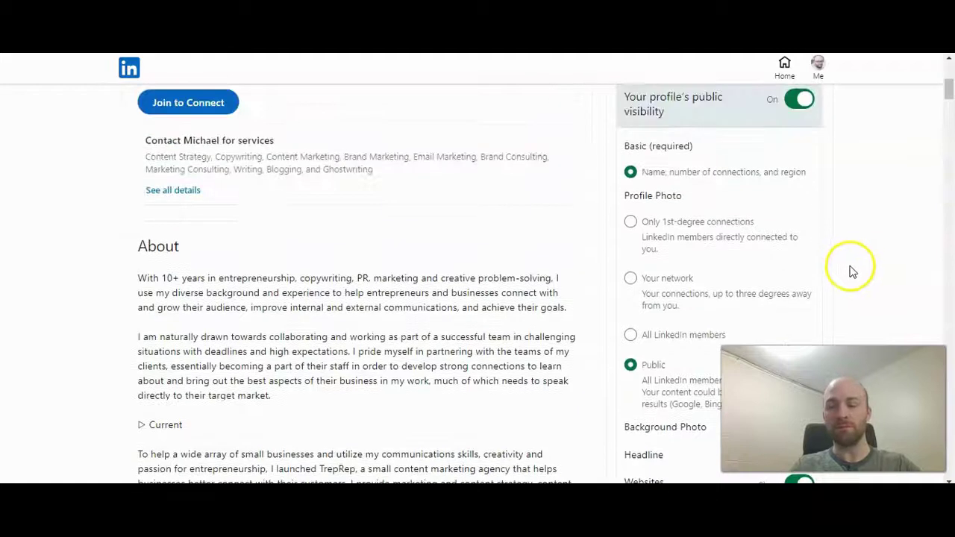
{"action": "scroll", "coordinate": [853, 271], "scroll_direction": "down", "scroll_amount": 1}
{"action": "scroll", "coordinate": [850, 224], "scroll_direction": "up", "scroll_amount": 1}
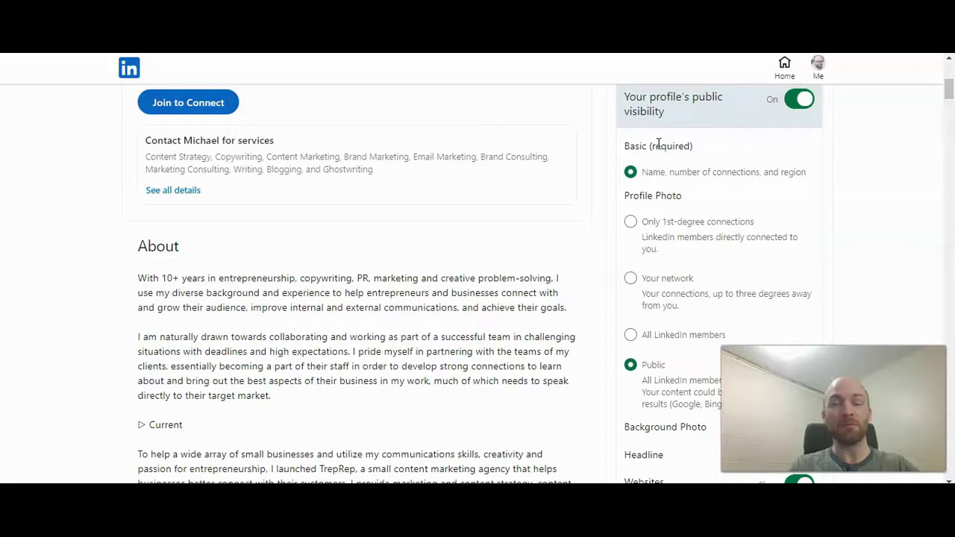
{"action": "scroll", "coordinate": [873, 186], "scroll_direction": "up", "scroll_amount": 1}
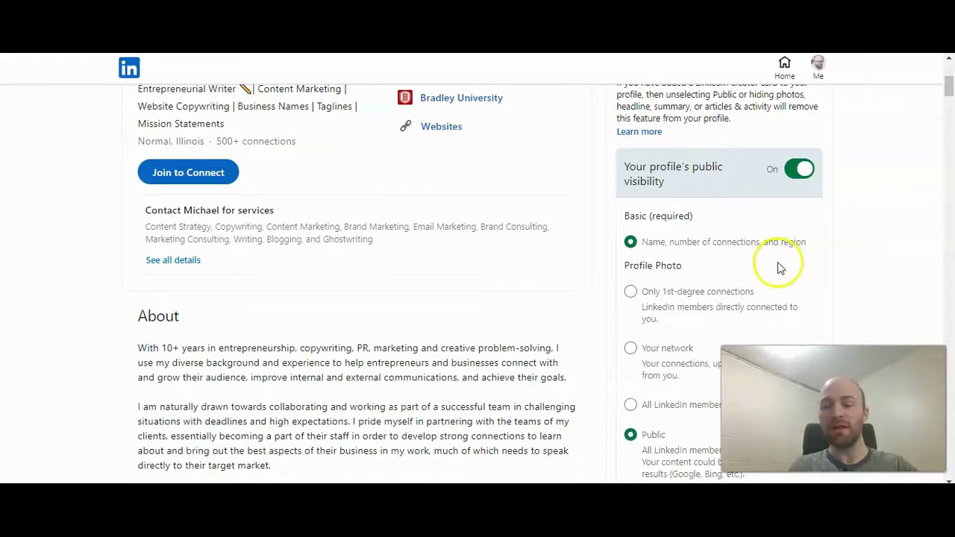
{"action": "scroll", "coordinate": [780, 265], "scroll_direction": "down", "scroll_amount": 1}
{"action": "scroll", "coordinate": [795, 217], "scroll_direction": "down", "scroll_amount": 1}
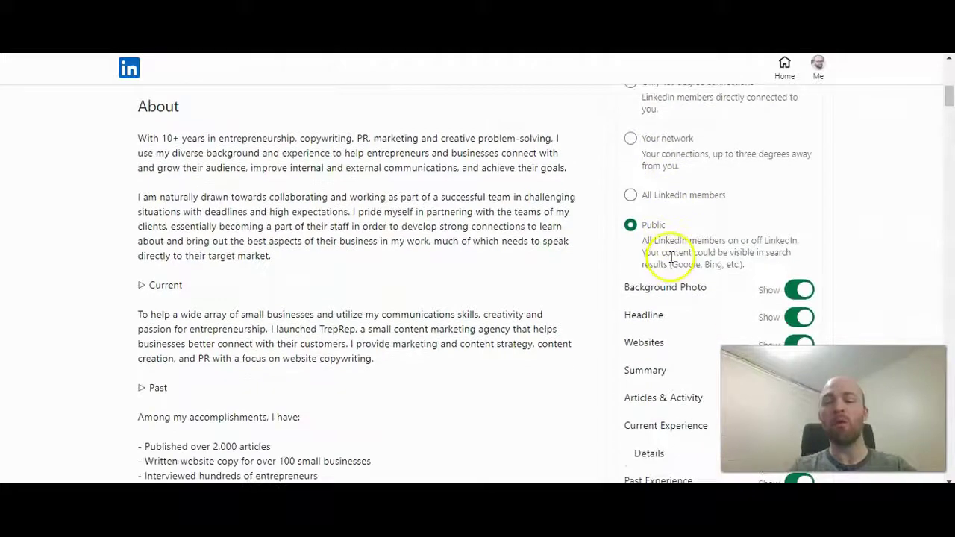
{"action": "scroll", "coordinate": [659, 276], "scroll_direction": "down", "scroll_amount": 1}
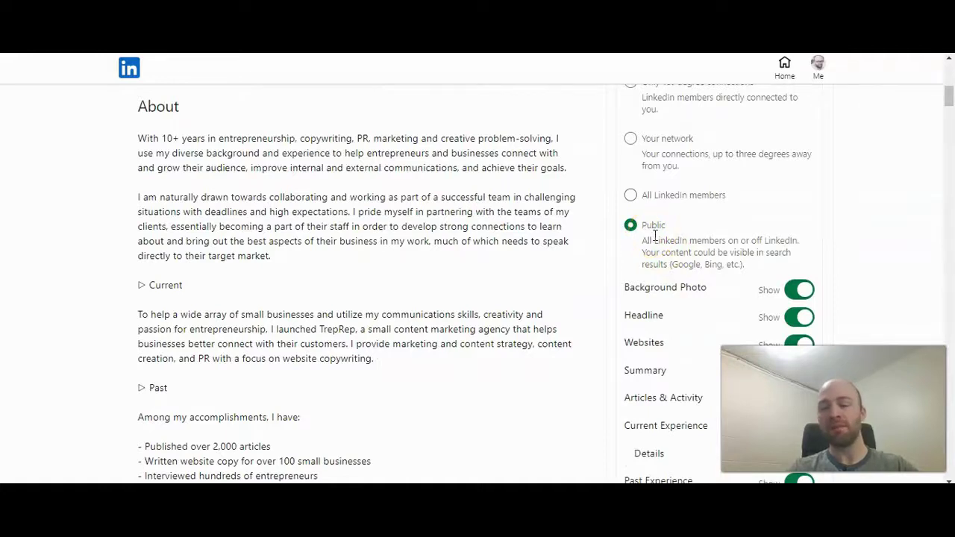
{"action": "scroll", "coordinate": [664, 217], "scroll_direction": "down", "scroll_amount": 1}
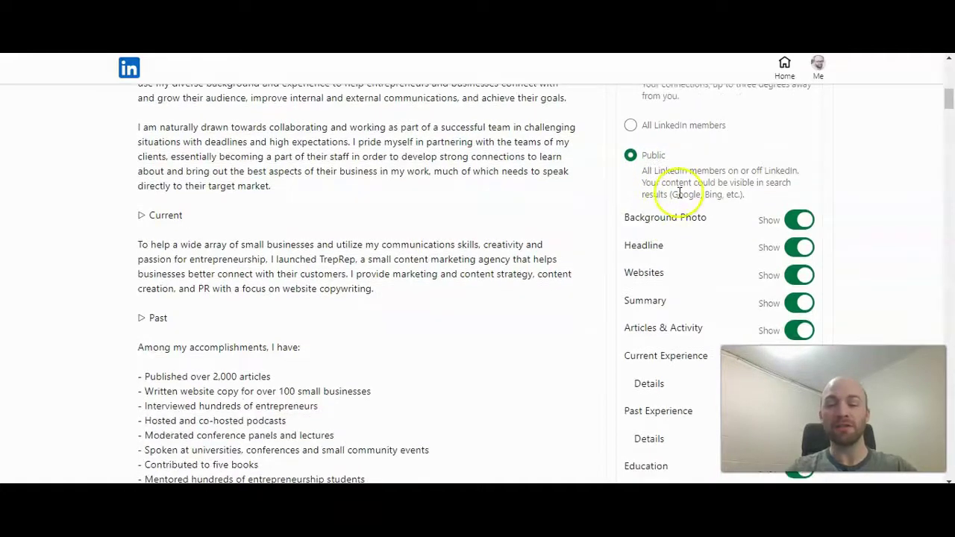
{"action": "scroll", "coordinate": [747, 165], "scroll_direction": "down", "scroll_amount": 1}
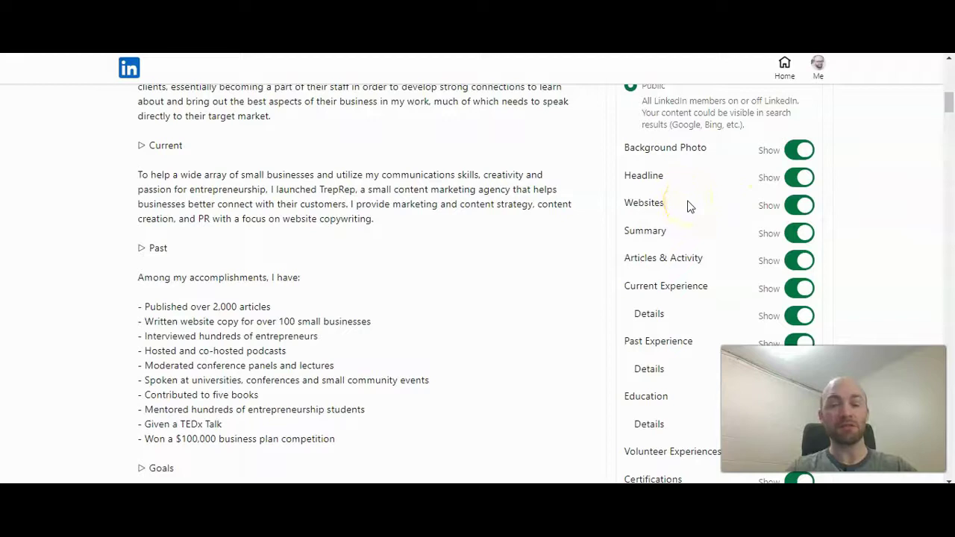
{"action": "scroll", "coordinate": [668, 292], "scroll_direction": "up", "scroll_amount": 2}
{"action": "scroll", "coordinate": [640, 299], "scroll_direction": "up", "scroll_amount": 10}
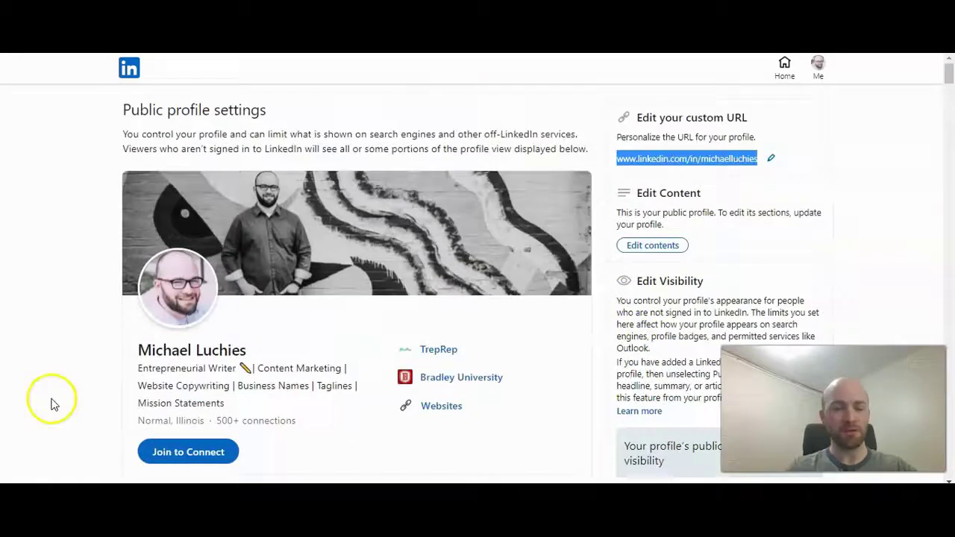
{"action": "scroll", "coordinate": [170, 273], "scroll_direction": "down", "scroll_amount": 1}
{"action": "left_click_drag", "start_coordinate": [135, 297], "coordinate": [295, 291]}
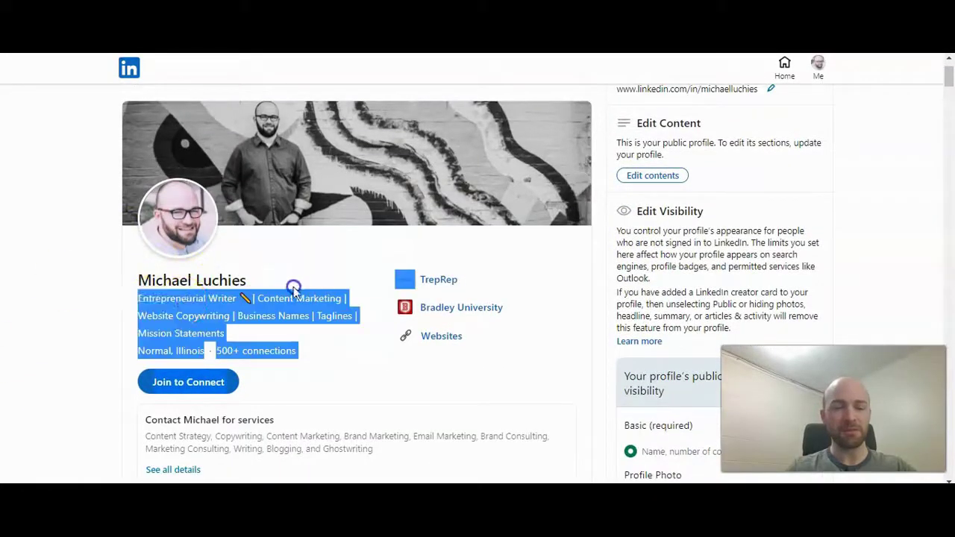
{"action": "scroll", "coordinate": [296, 291], "scroll_direction": "down", "scroll_amount": 4}
{"action": "scroll", "coordinate": [297, 279], "scroll_direction": "down", "scroll_amount": 5}
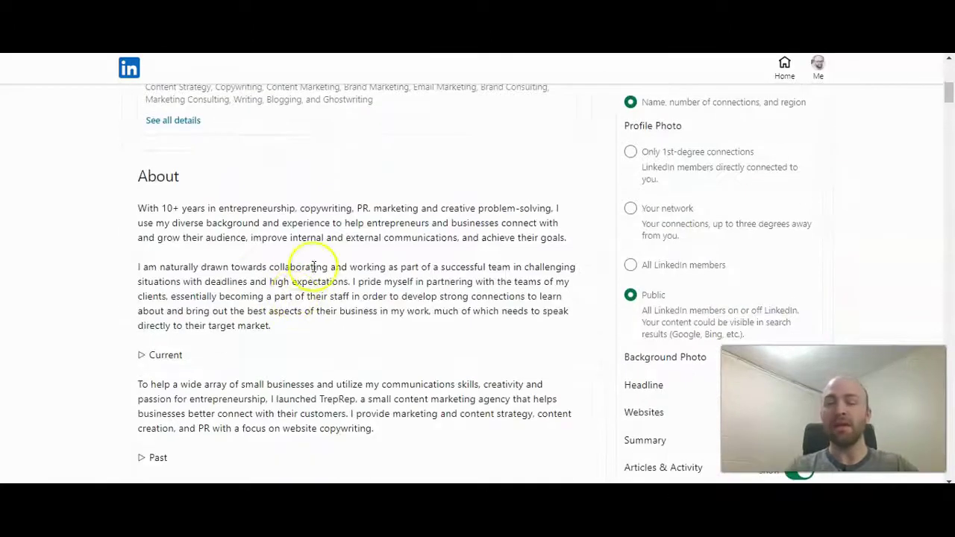
{"action": "scroll", "coordinate": [298, 270], "scroll_direction": "down", "scroll_amount": 3}
{"action": "scroll", "coordinate": [299, 270], "scroll_direction": "down", "scroll_amount": 1}
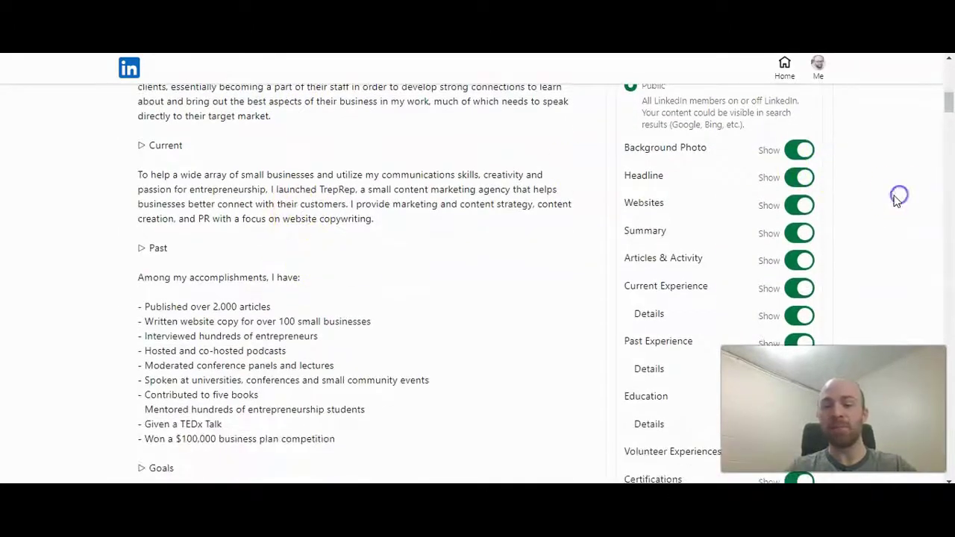
{"action": "scroll", "coordinate": [890, 207], "scroll_direction": "down", "scroll_amount": 1}
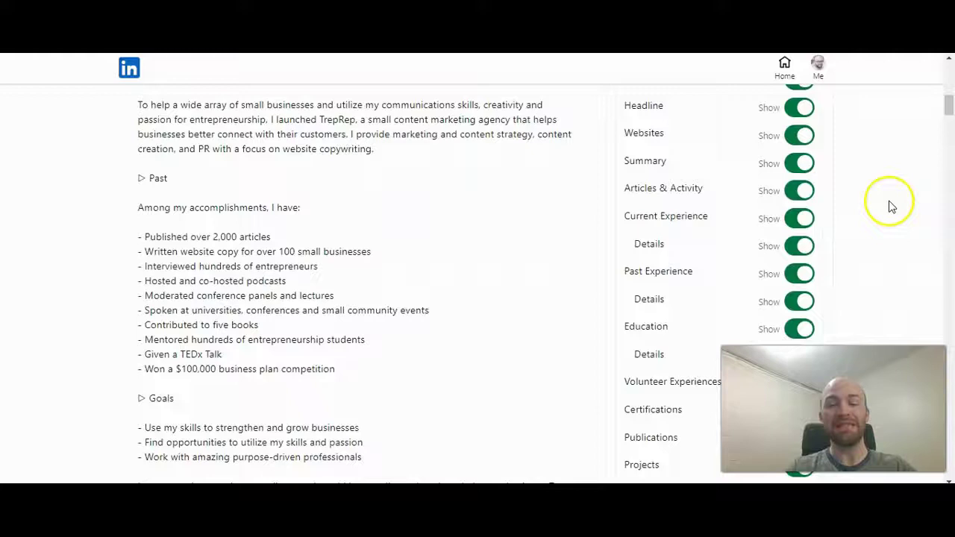
{"action": "scroll", "coordinate": [890, 207], "scroll_direction": "down", "scroll_amount": 2}
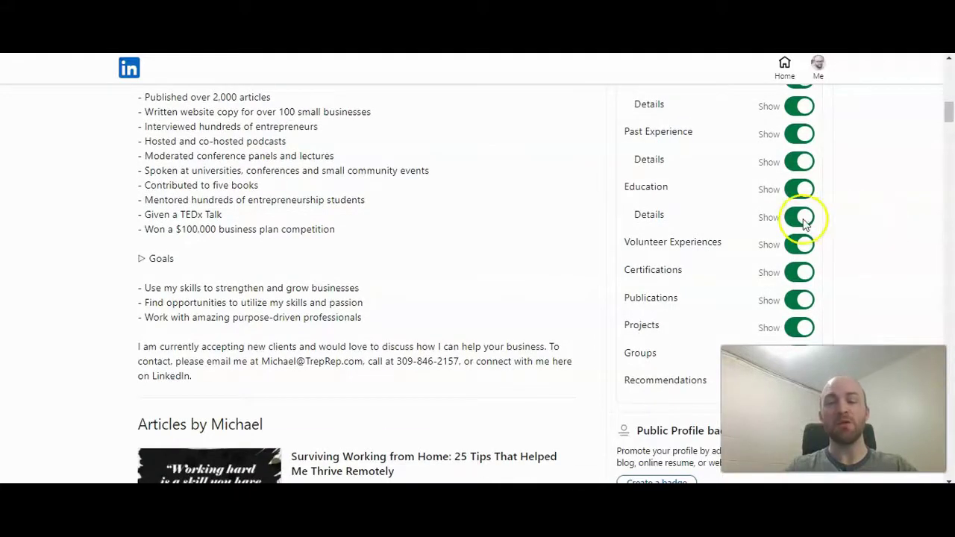
{"action": "scroll", "coordinate": [805, 246], "scroll_direction": "down", "scroll_amount": 1}
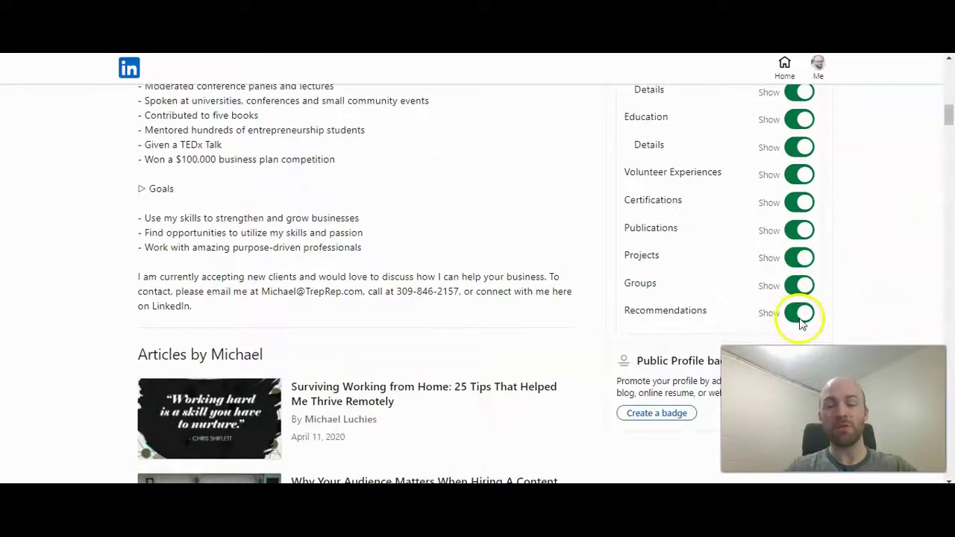
{"action": "scroll", "coordinate": [797, 317], "scroll_direction": "down", "scroll_amount": 1}
{"action": "scroll", "coordinate": [812, 213], "scroll_direction": "up", "scroll_amount": 1}
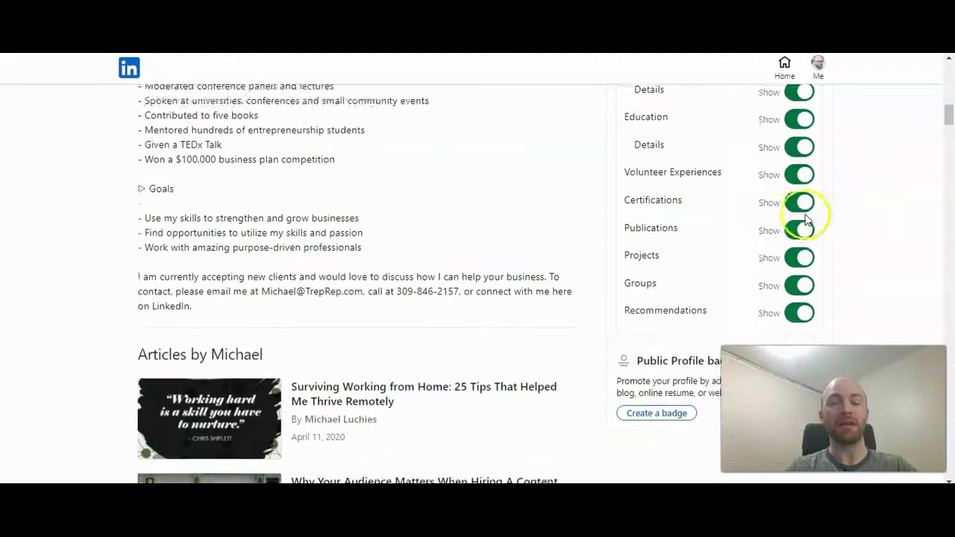
{"action": "scroll", "coordinate": [808, 213], "scroll_direction": "down", "scroll_amount": 1}
{"action": "scroll", "coordinate": [776, 224], "scroll_direction": "down", "scroll_amount": 1}
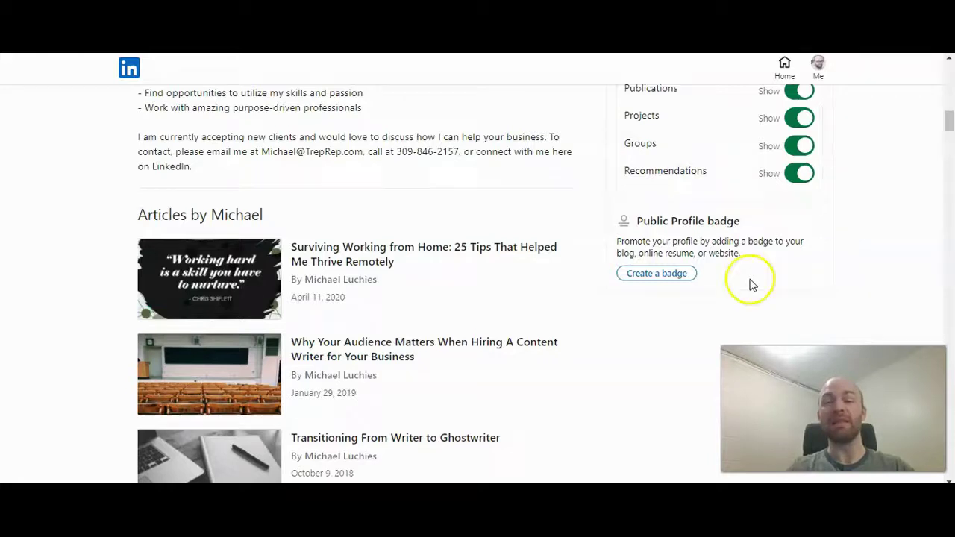
{"action": "scroll", "coordinate": [948, 256], "scroll_direction": "up", "scroll_amount": 5}
{"action": "scroll", "coordinate": [945, 261], "scroll_direction": "up", "scroll_amount": 3}
{"action": "scroll", "coordinate": [936, 258], "scroll_direction": "up", "scroll_amount": 2}
{"action": "scroll", "coordinate": [925, 246], "scroll_direction": "up", "scroll_amount": 1}
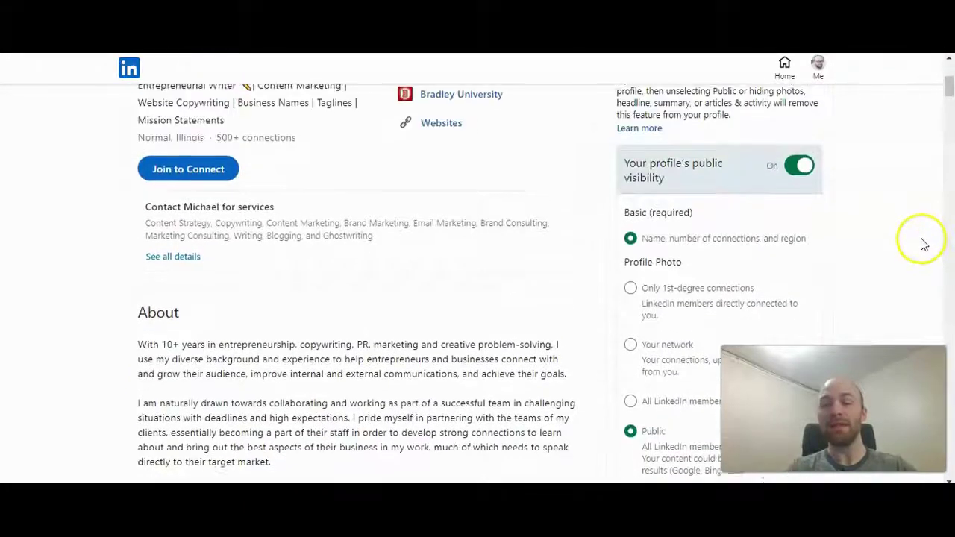
{"action": "scroll", "coordinate": [923, 243], "scroll_direction": "up", "scroll_amount": 1}
{"action": "scroll", "coordinate": [923, 243], "scroll_direction": "up", "scroll_amount": 1}
{"action": "scroll", "coordinate": [923, 243], "scroll_direction": "up", "scroll_amount": 1}
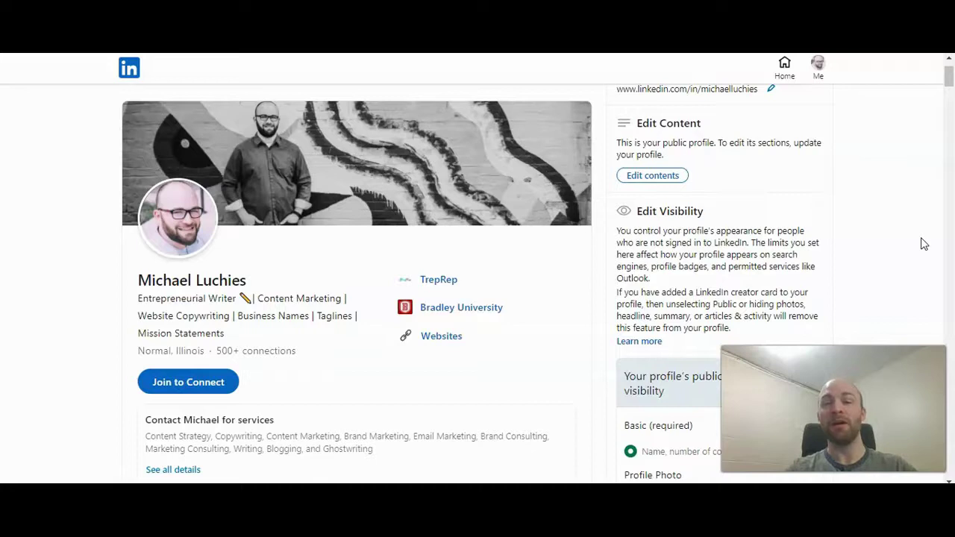
{"action": "scroll", "coordinate": [924, 242], "scroll_direction": "down", "scroll_amount": 4}
{"action": "scroll", "coordinate": [923, 243], "scroll_direction": "up", "scroll_amount": 2}
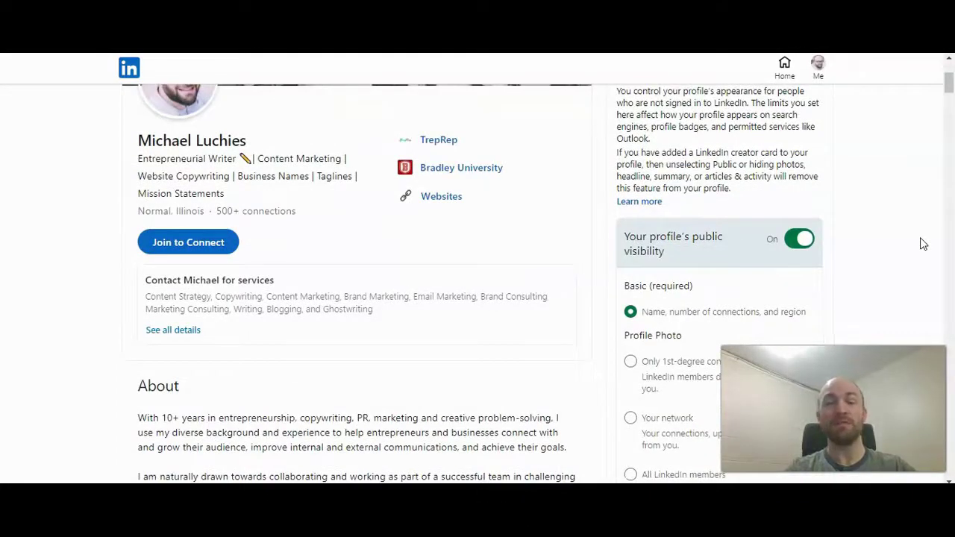
- Switch the 'Your profile's public visibility' toggle to Off and confirm the Success toast
{"action": "left_click", "coordinate": [801, 240]}
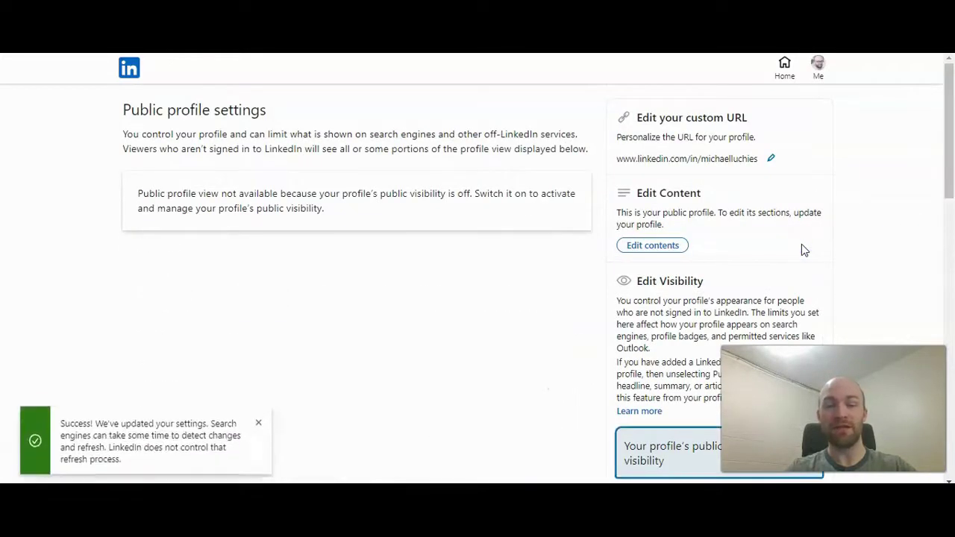
{"action": "left_click", "coordinate": [213, 247]}
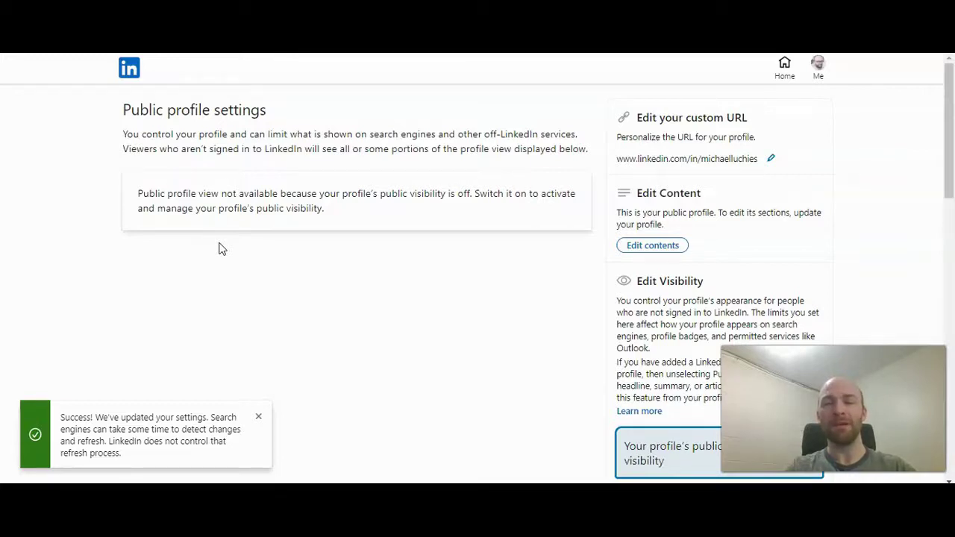
{"action": "left_click", "coordinate": [219, 246]}
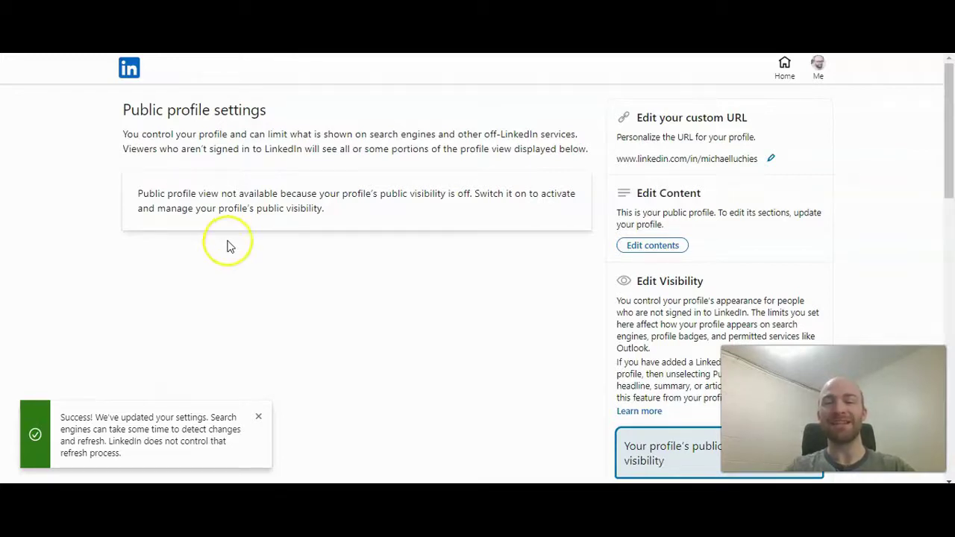